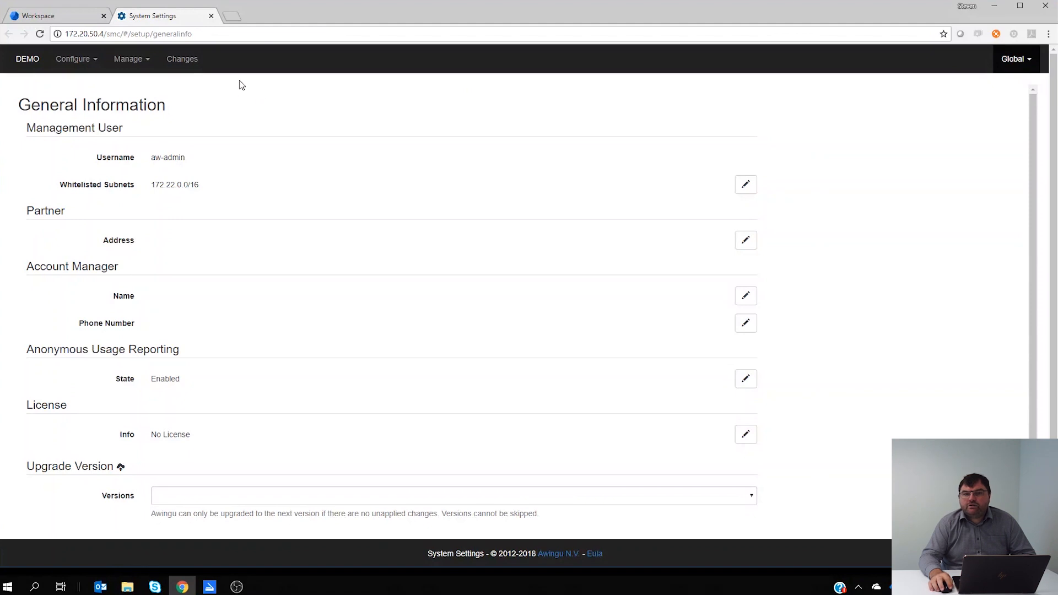
On the Application Servers page, start an import from Active Directory and tick PRD-DEMO-EU-AP1
left_click(138, 65)
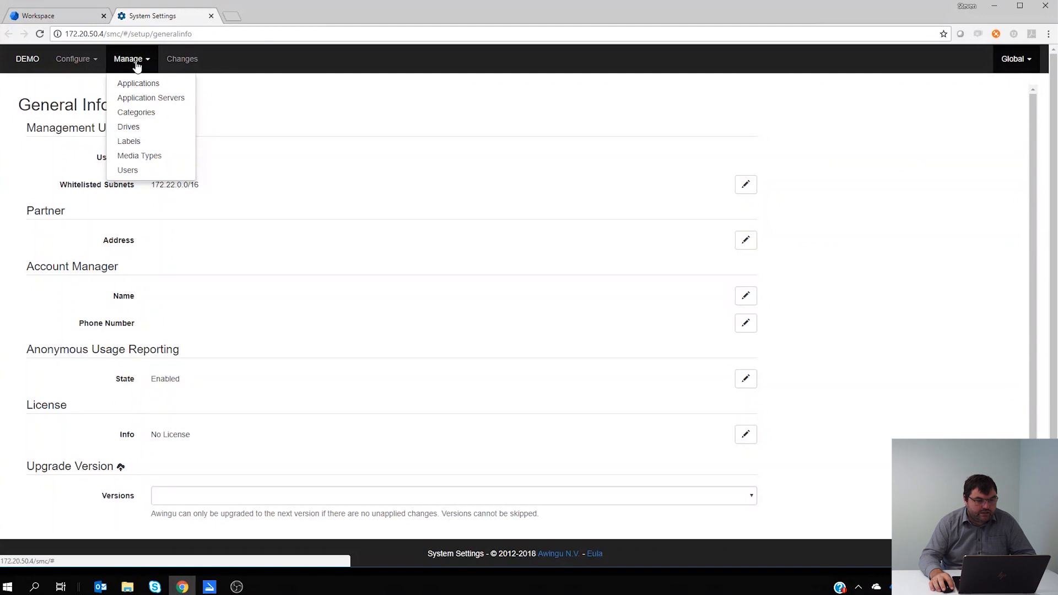
left_click(154, 100)
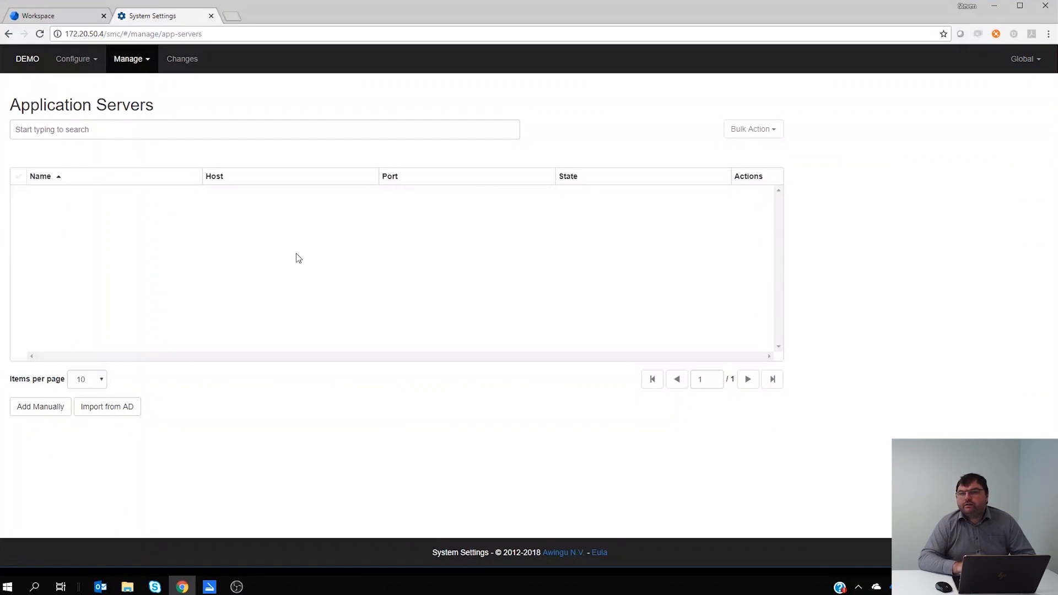
left_click(108, 409)
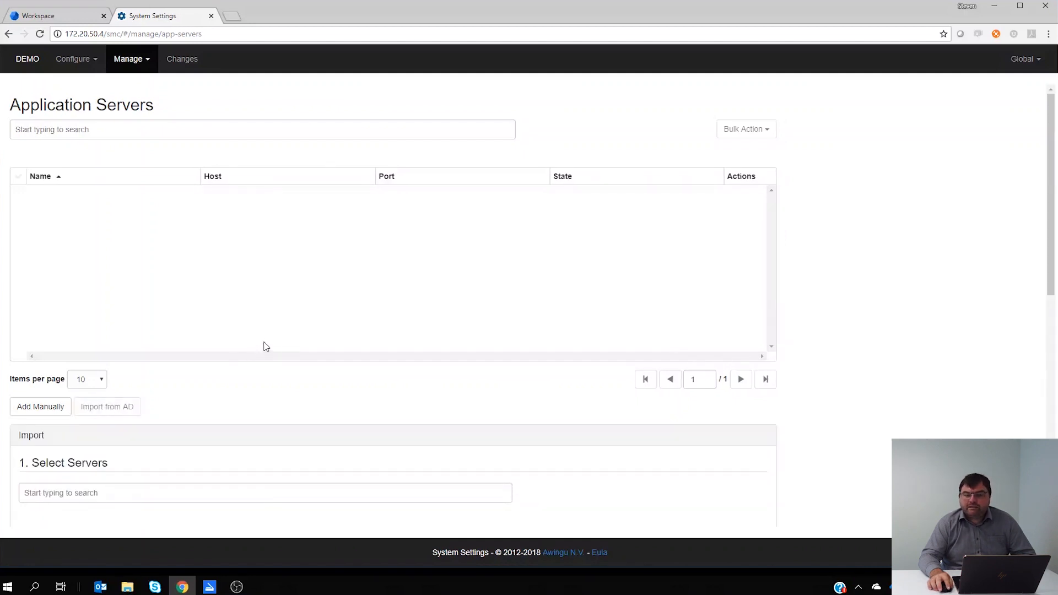
scroll(265, 346, "down", 2)
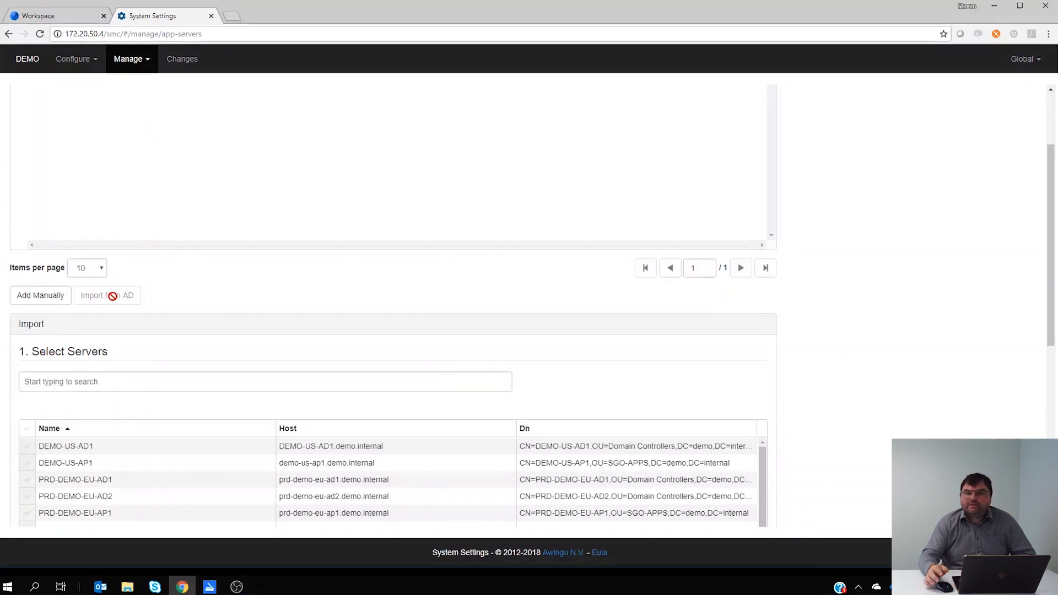
scroll(154, 299, "down", 2)
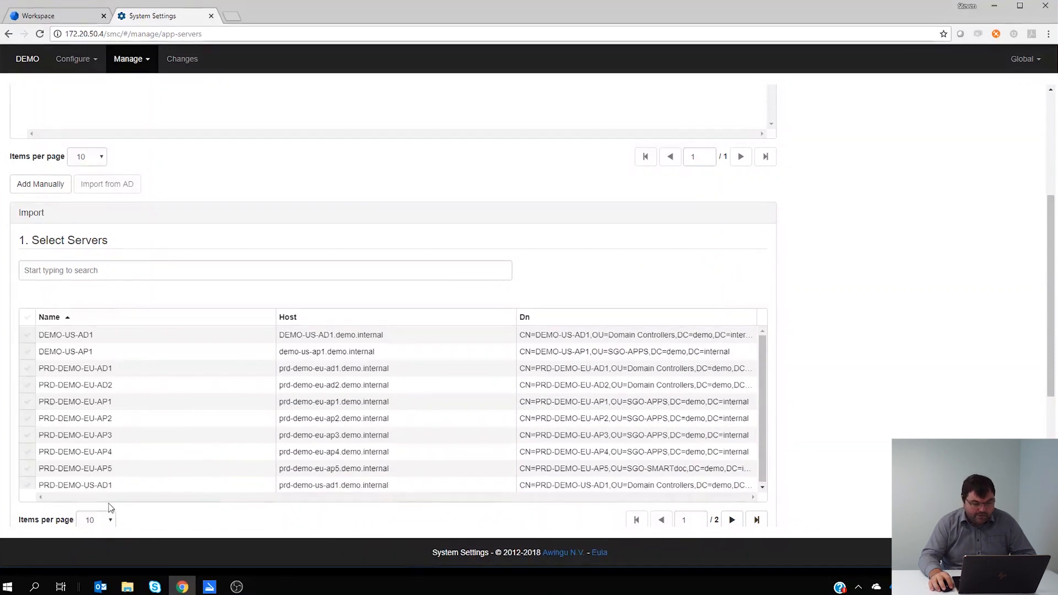
left_click(27, 401)
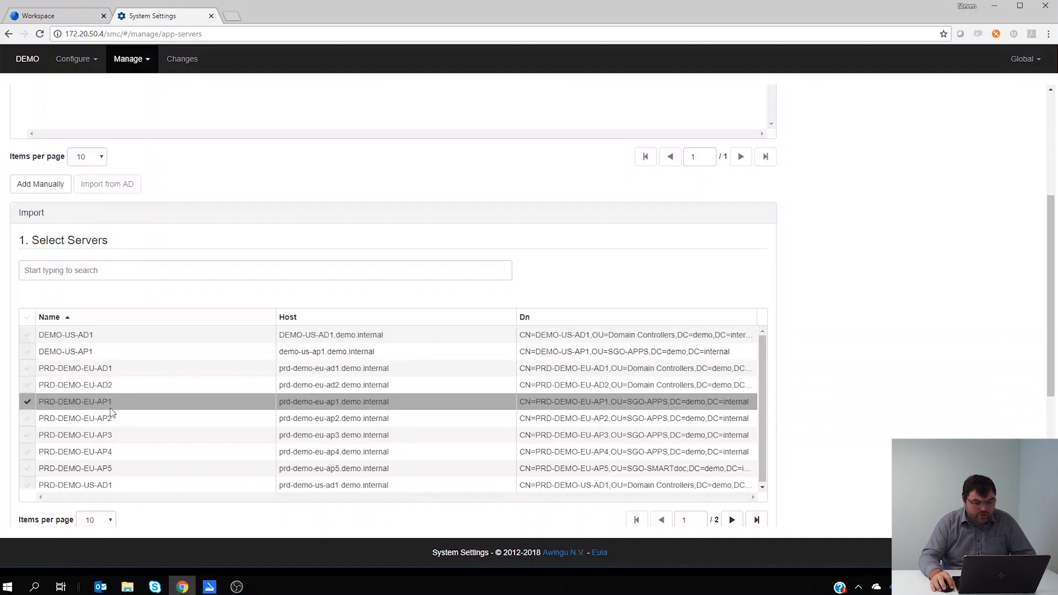
scroll(957, 371, "down", 3)
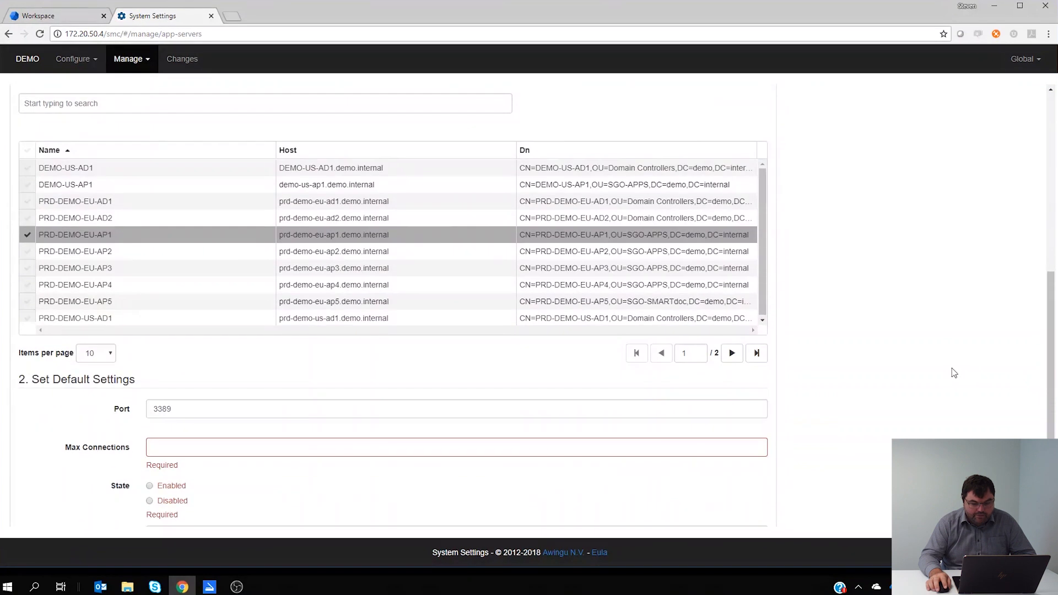
scroll(933, 377, "down", 2)
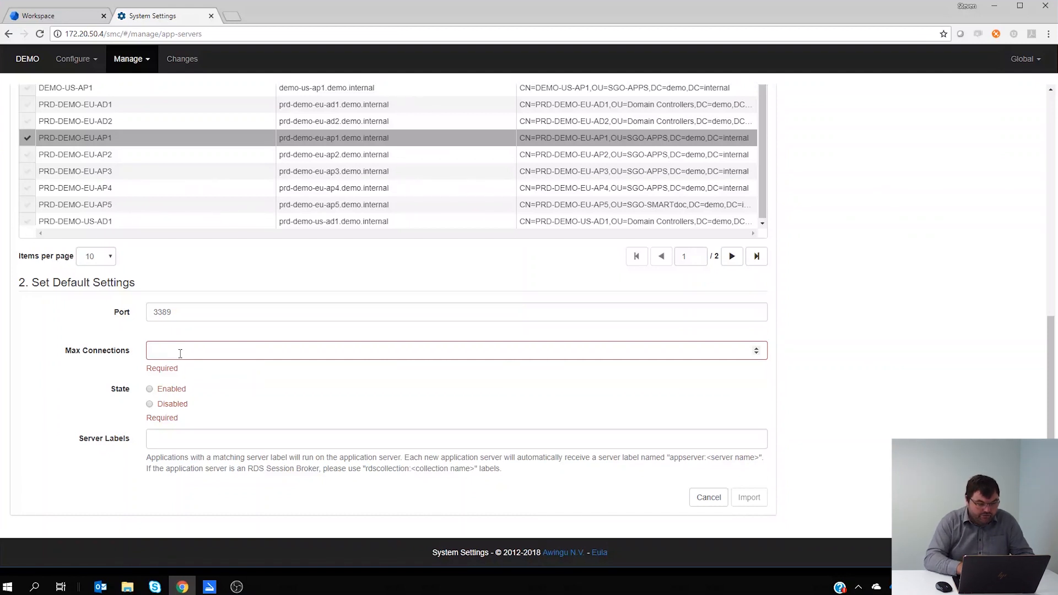
Import PRD-DEMO-EU-AP1 with Max Connections 50 and State Enabled
left_click(184, 352)
type("50")
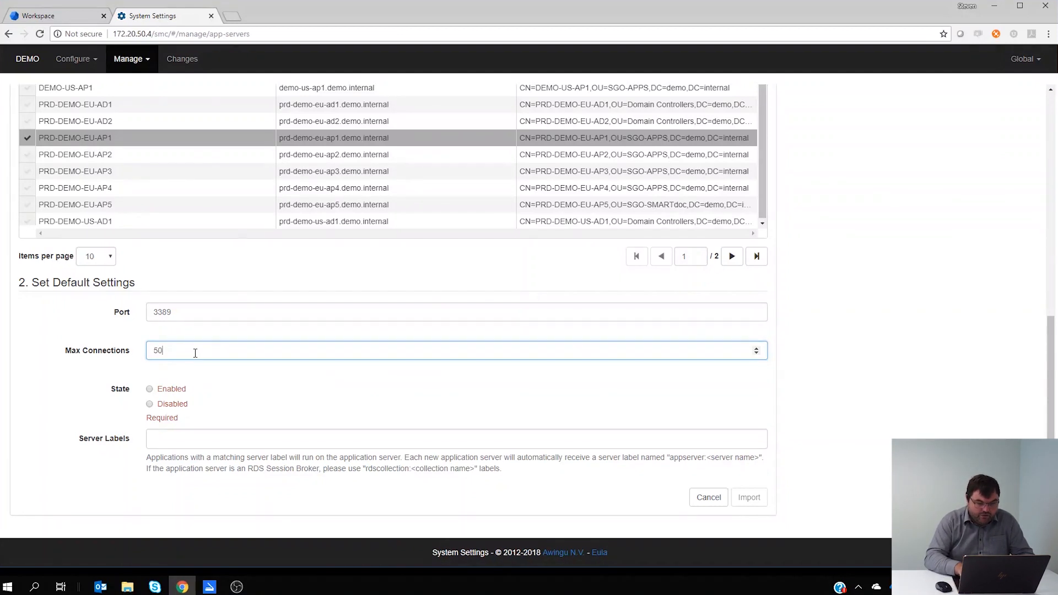
left_click(149, 389)
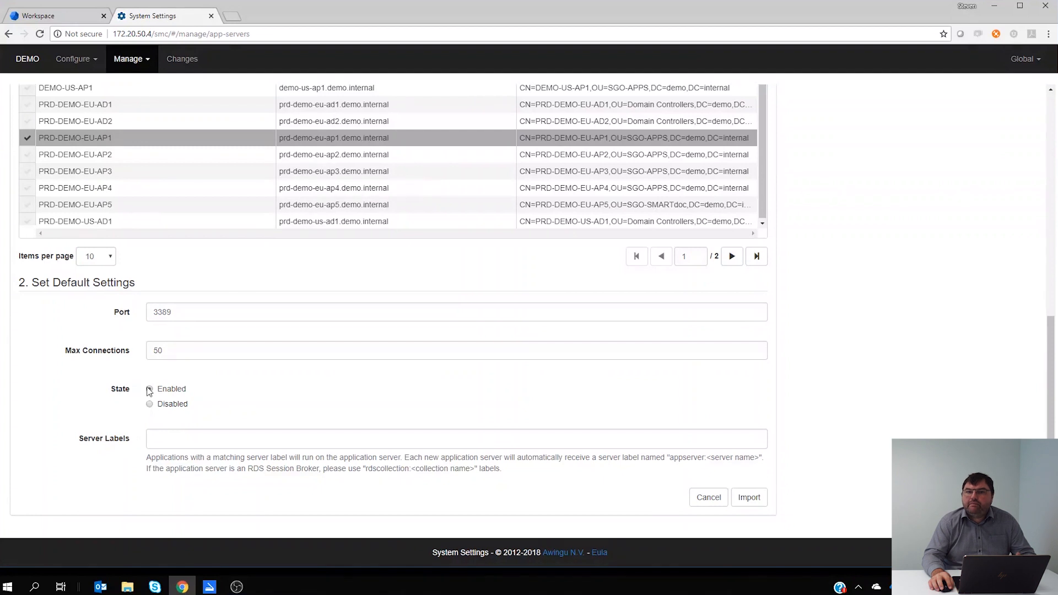
left_click(750, 498)
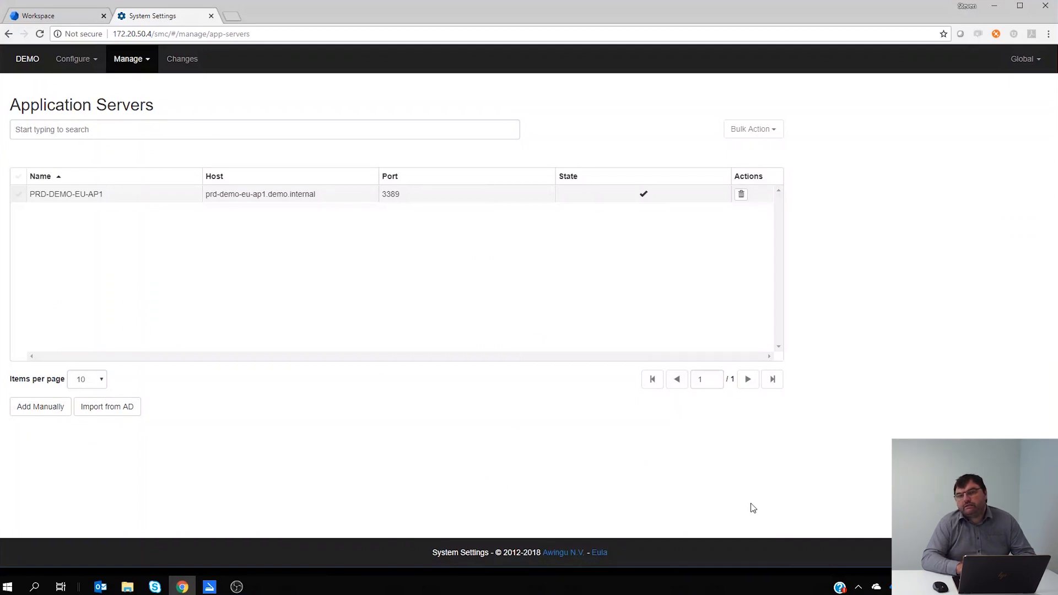
Open the Applications page from the Manage menu
left_click(142, 60)
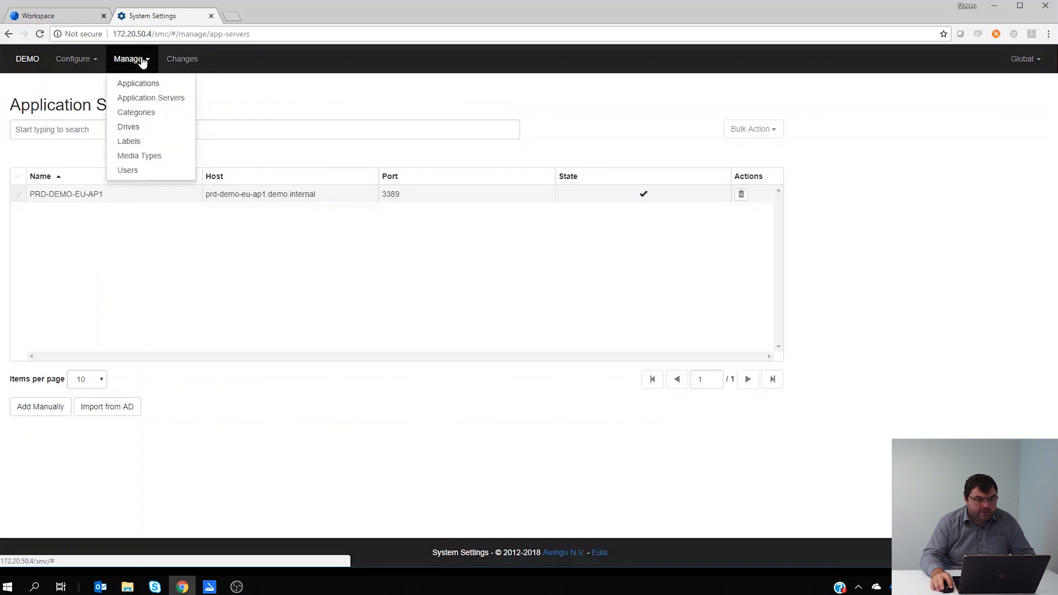
left_click(146, 84)
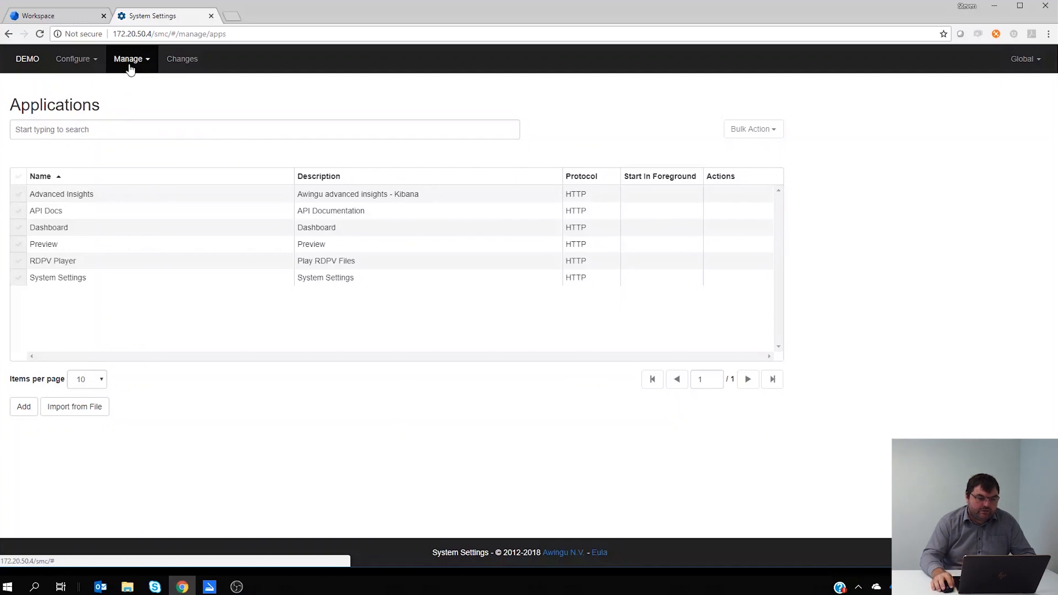
left_click(130, 67)
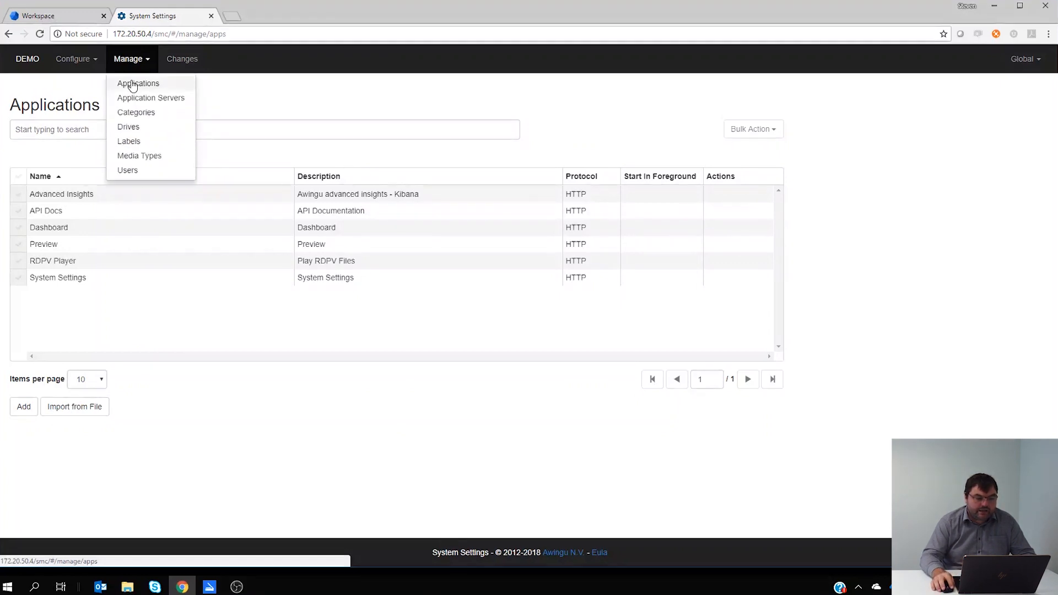
left_click(213, 468)
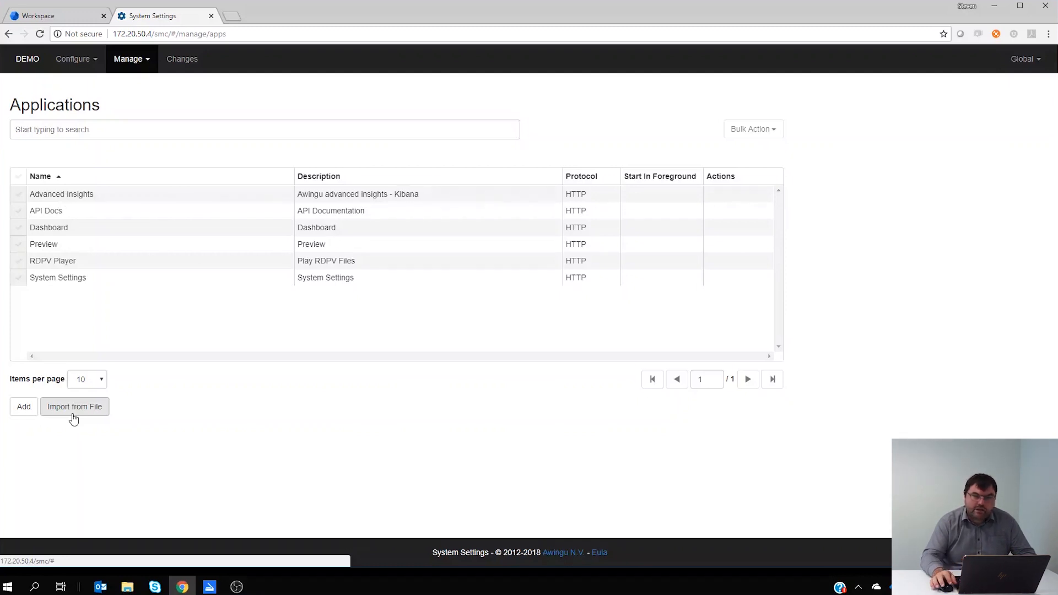
Add an application named 'Full Desktop' using RDP.PNG from the Icons folder as its icon
left_click(22, 412)
scroll(179, 384, "down", 4)
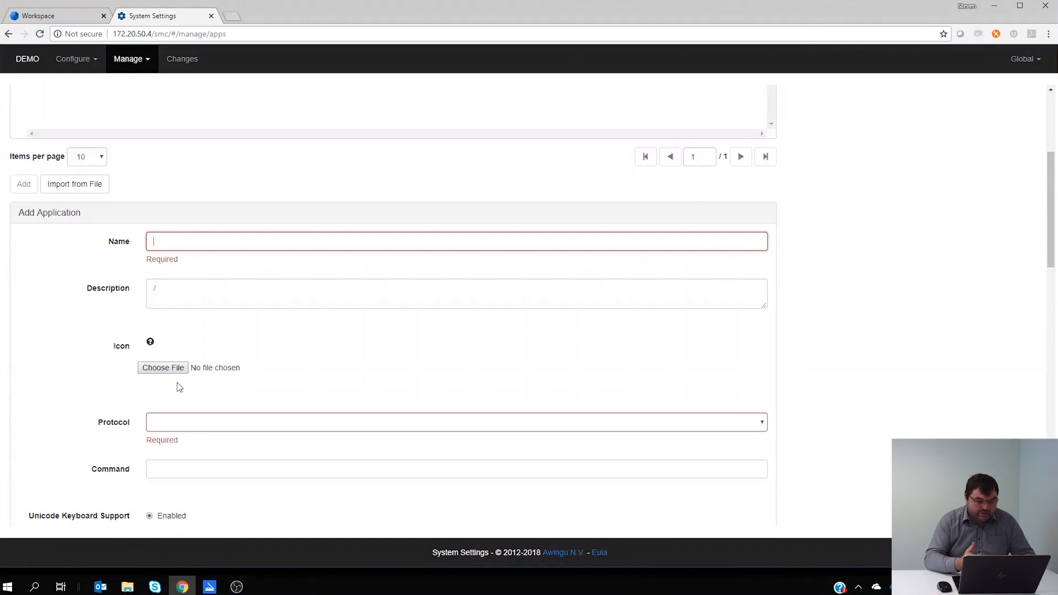
type("Full ")
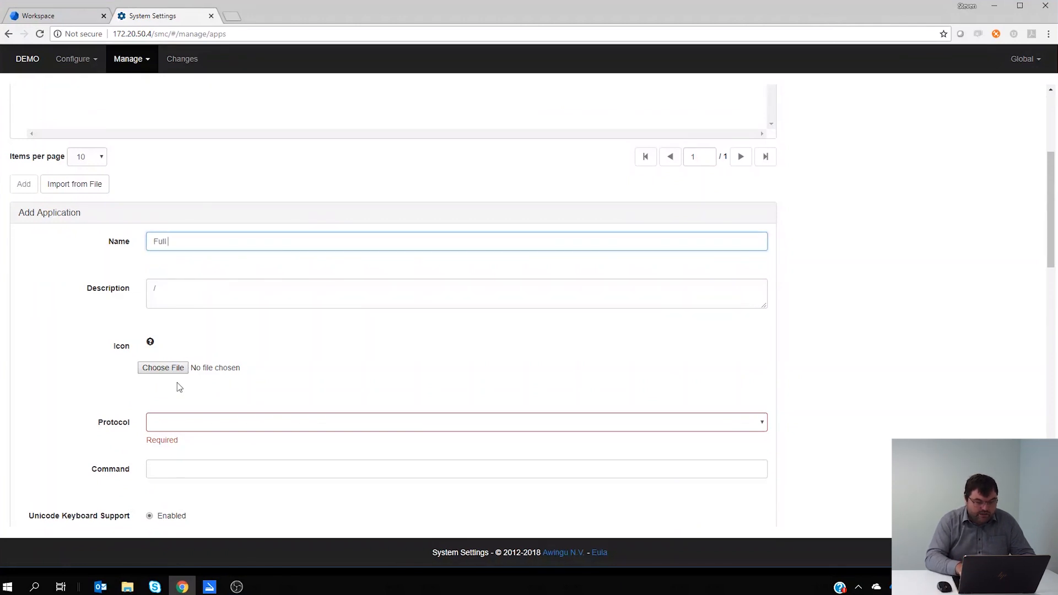
type("Desktop")
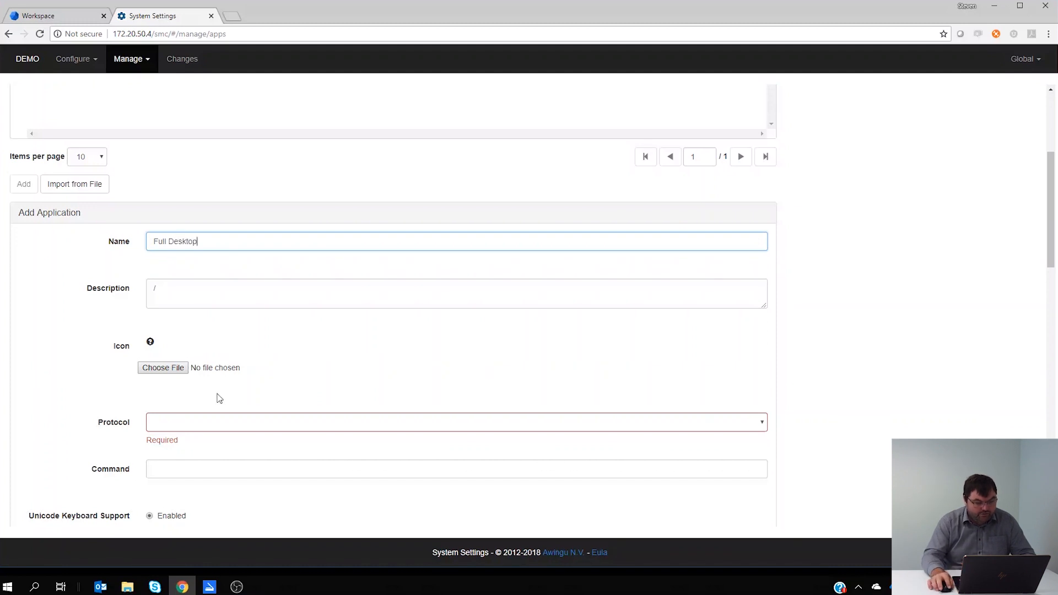
left_click(163, 373)
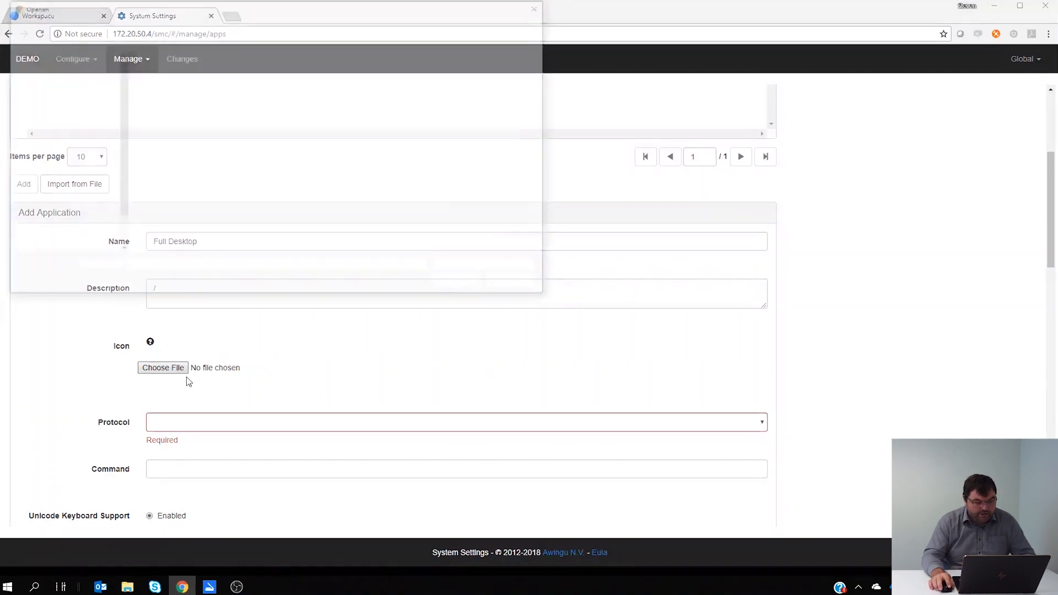
double_click(164, 91)
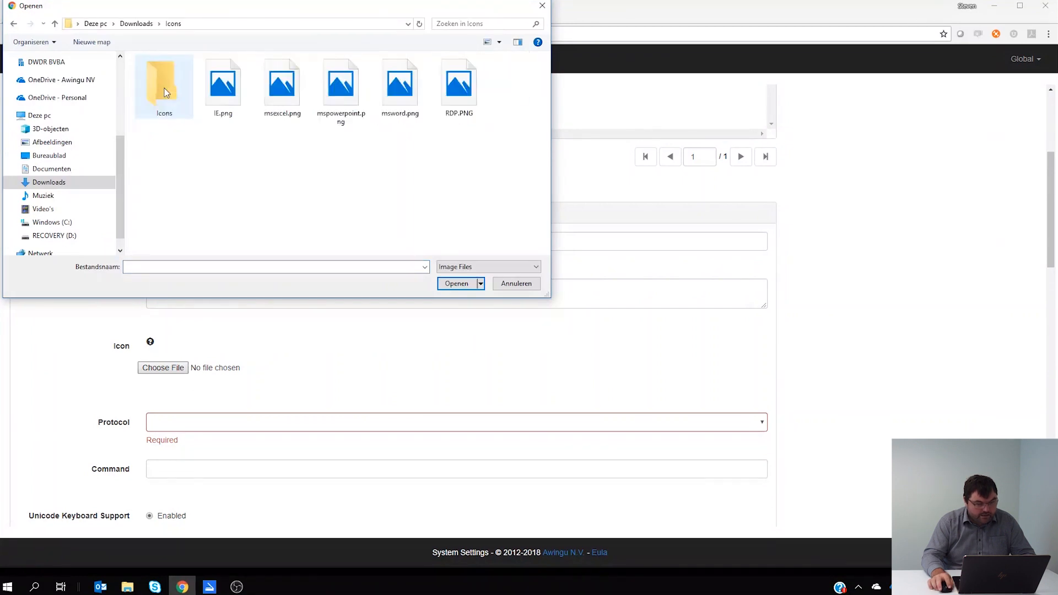
left_click(460, 107)
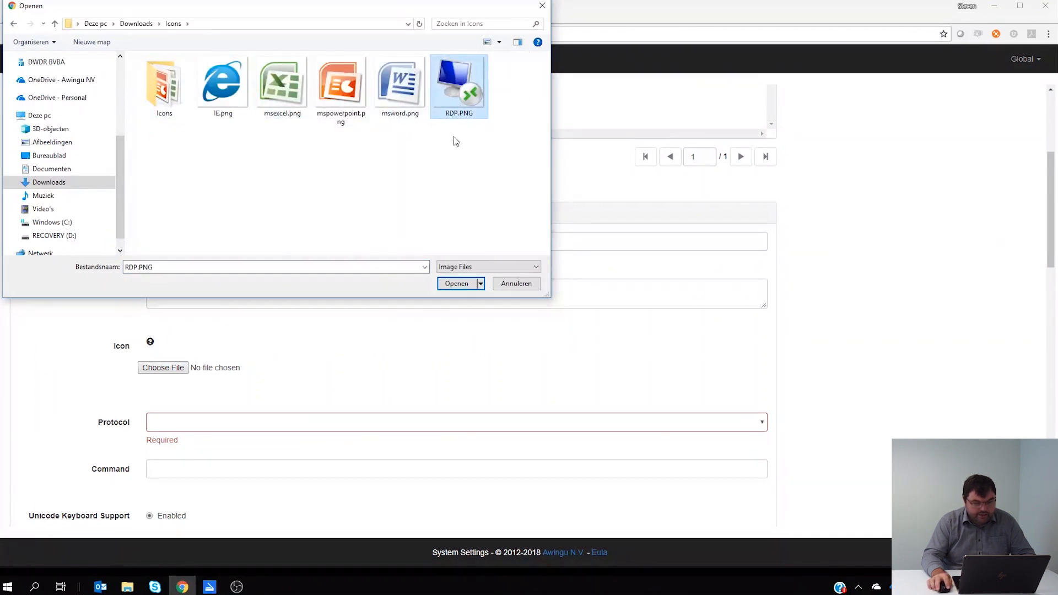
left_click(456, 284)
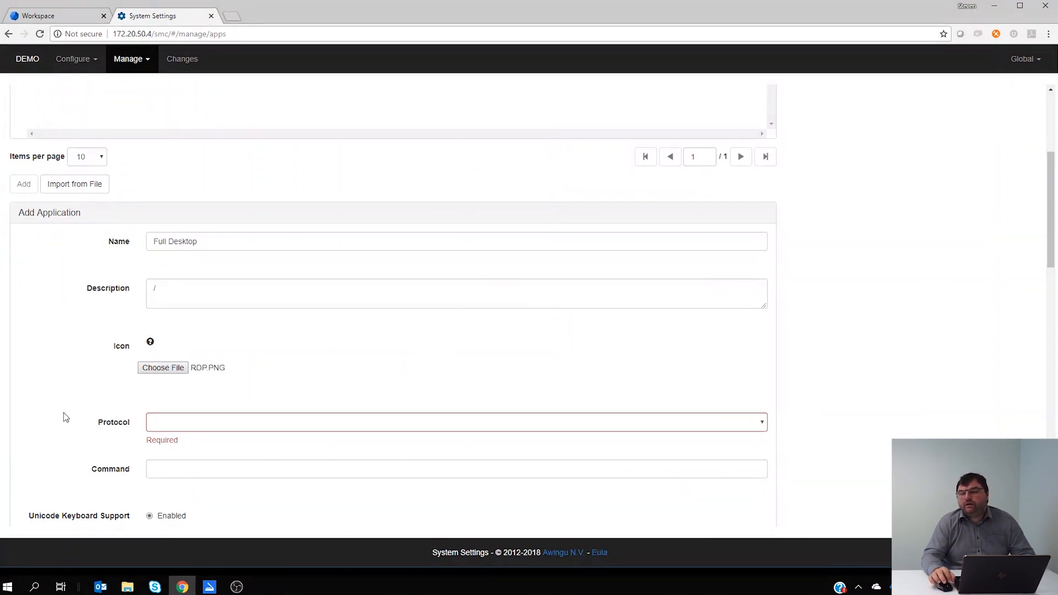
Set the application's protocol to RDP Application
left_click(184, 421)
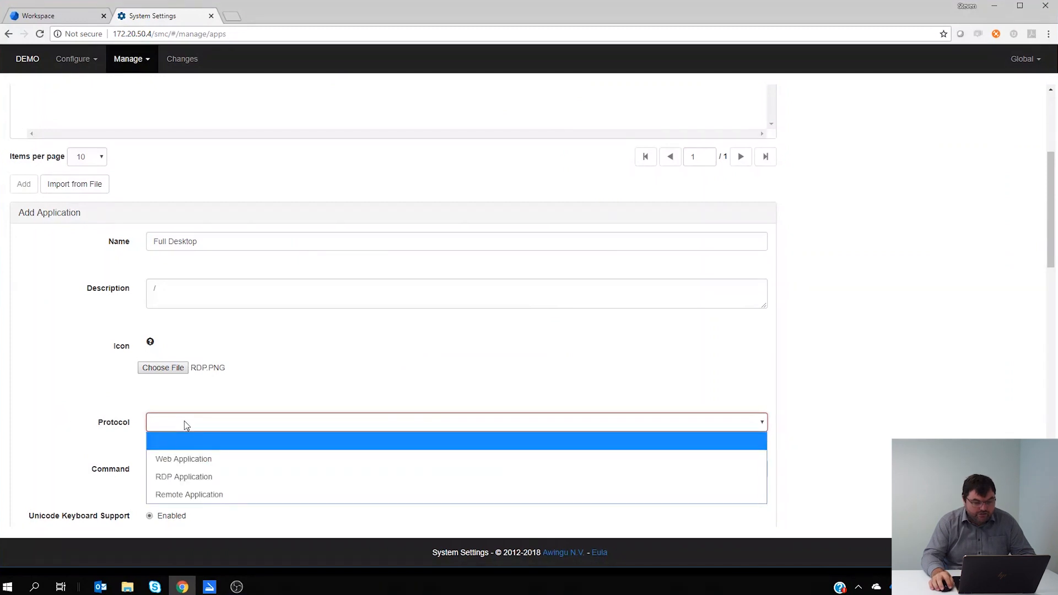
left_click(178, 477)
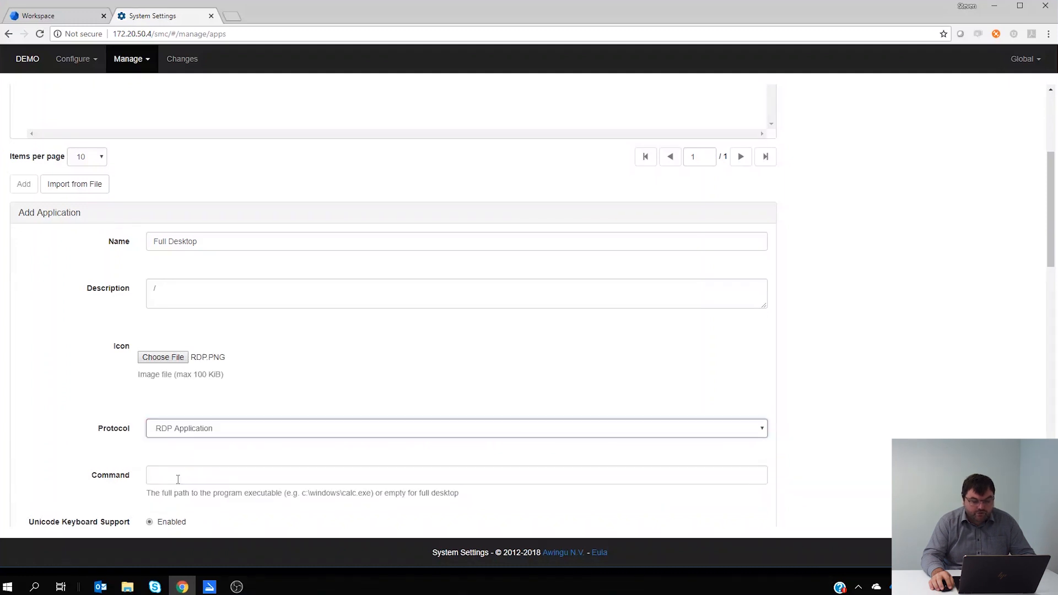
scroll(160, 470, "down", 1)
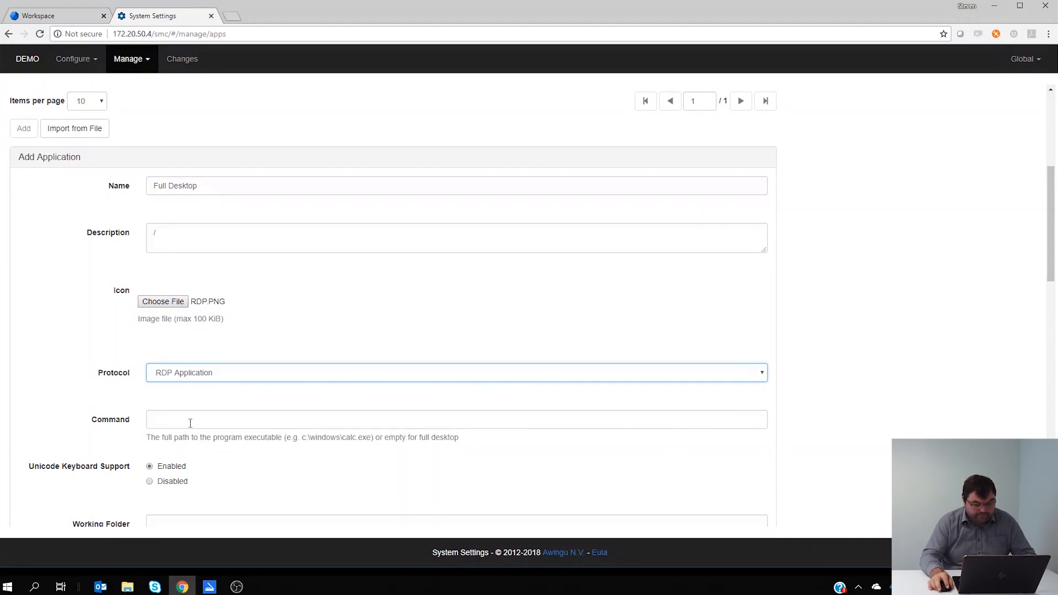
scroll(189, 422, "down", 2)
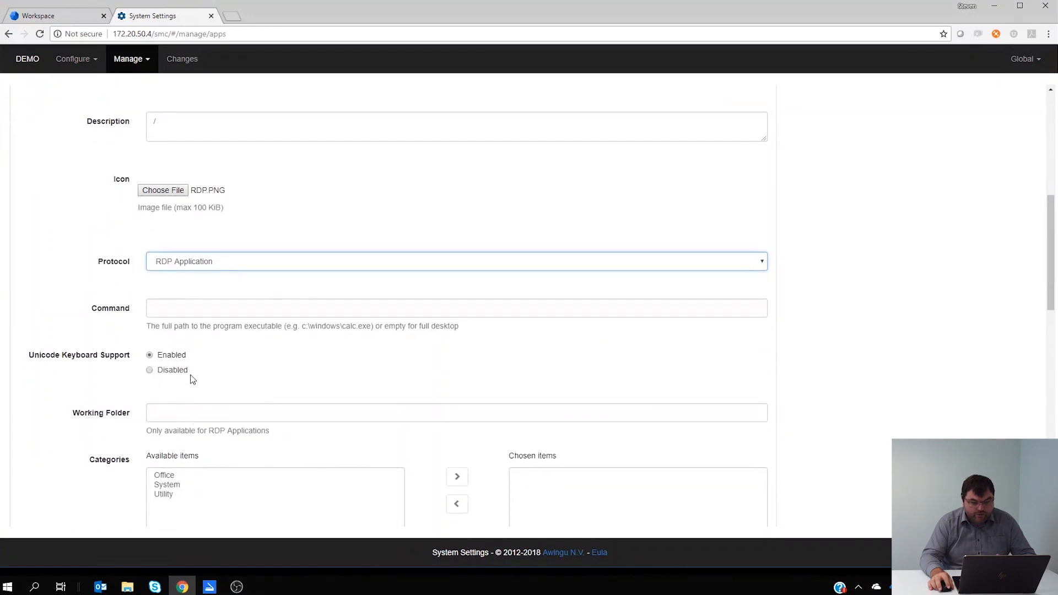
scroll(190, 385, "down", 1)
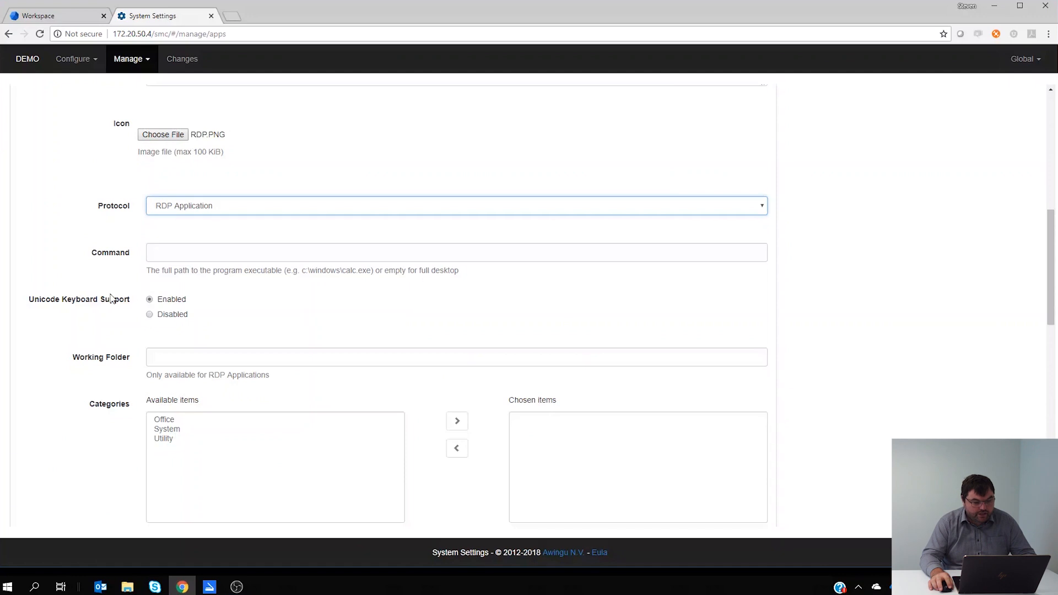
Keep Unicode keyboard support Enabled and scroll down to the label fields
left_click(149, 300)
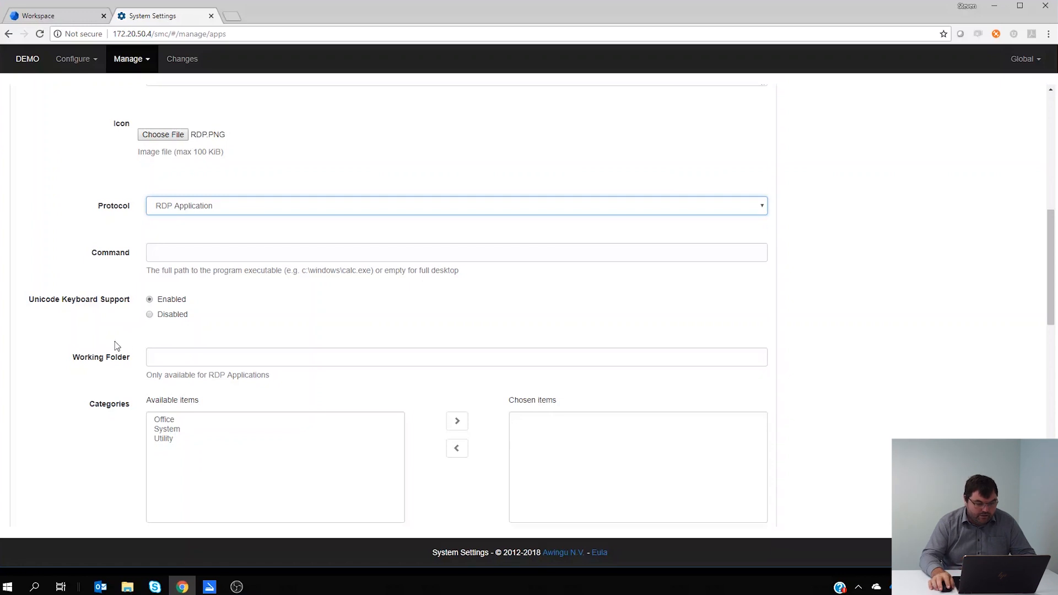
scroll(113, 345, "down", 2)
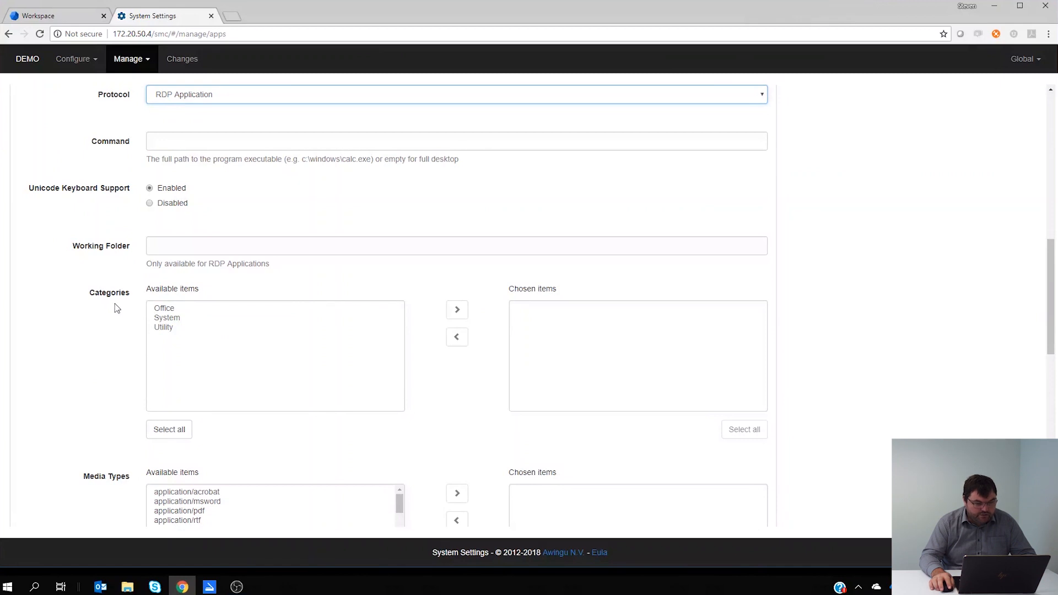
scroll(116, 309, "down", 2)
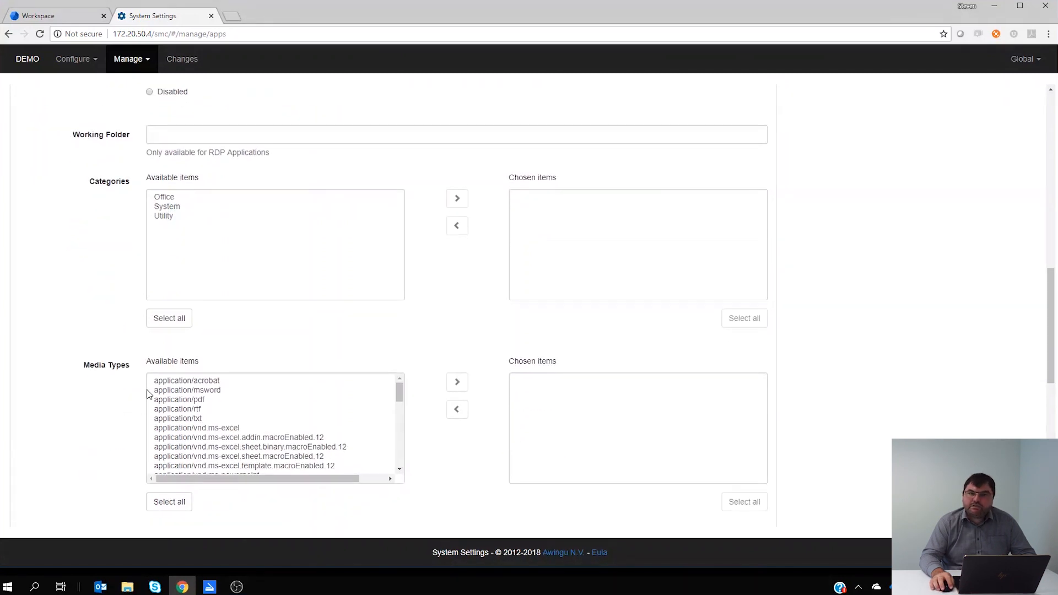
scroll(94, 366, "down", 2)
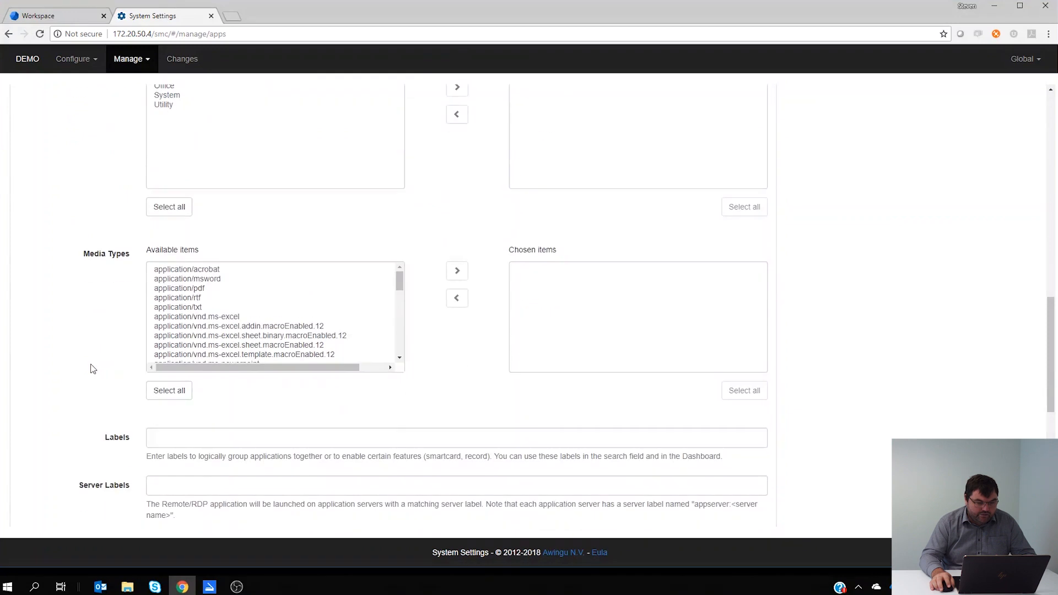
scroll(92, 355, "down", 2)
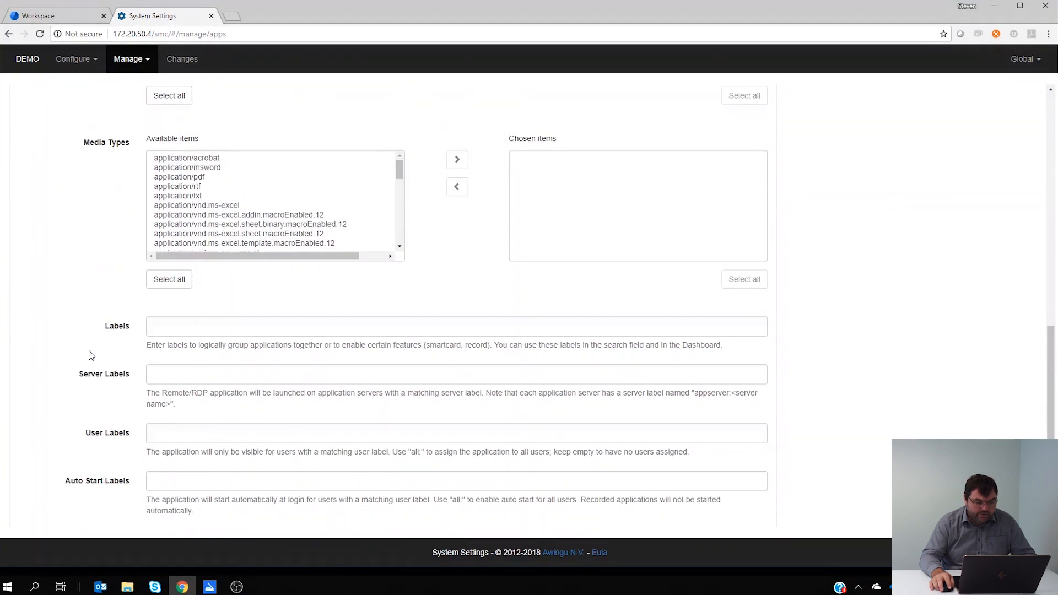
scroll(92, 356, "down", 1)
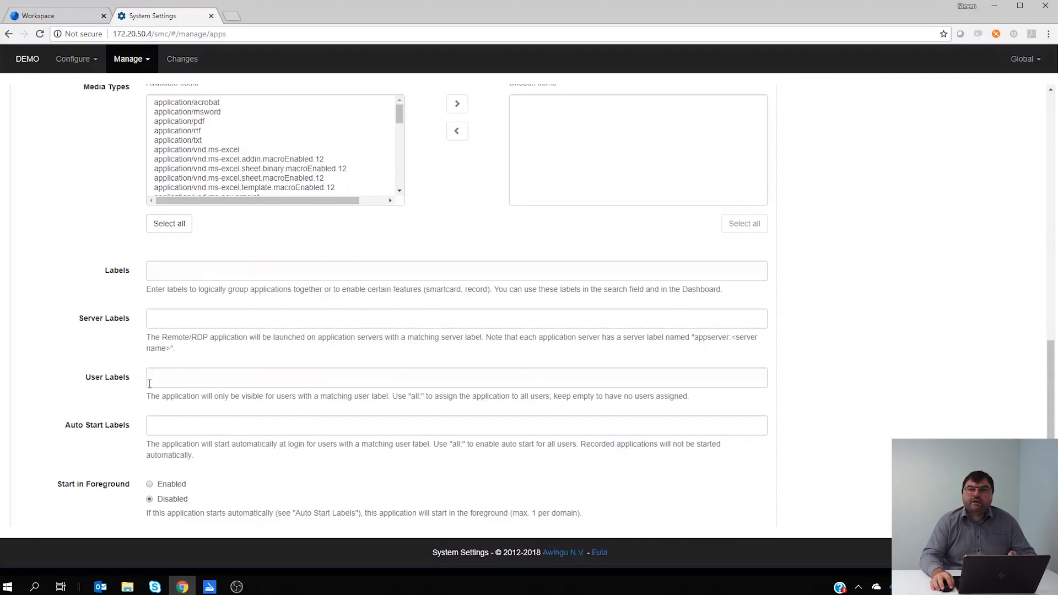
Add the server label appserver:PRD-DEMO-EU-AP1 to the application
left_click(173, 319)
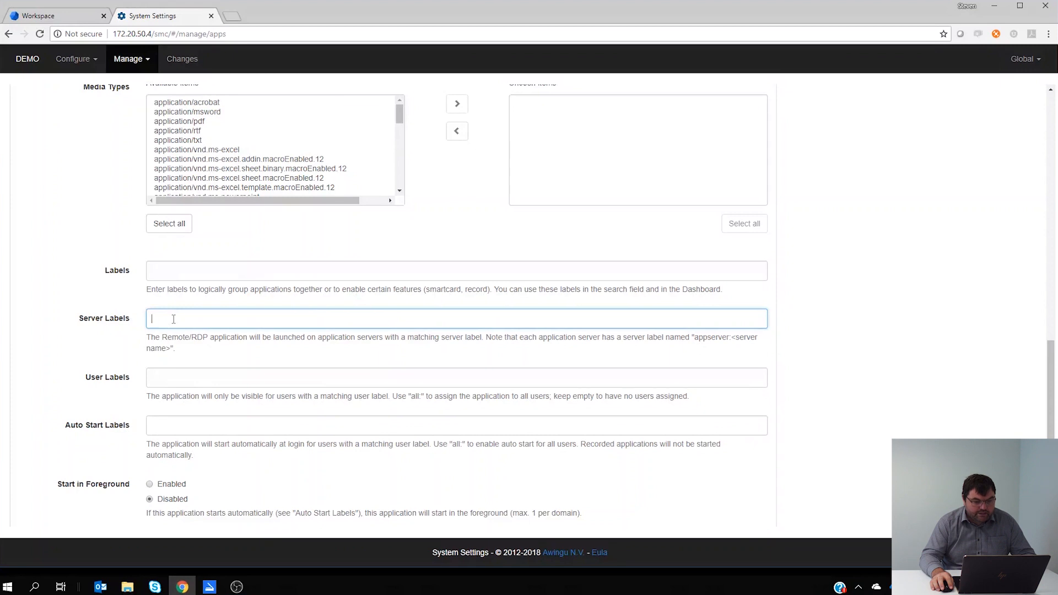
type("a")
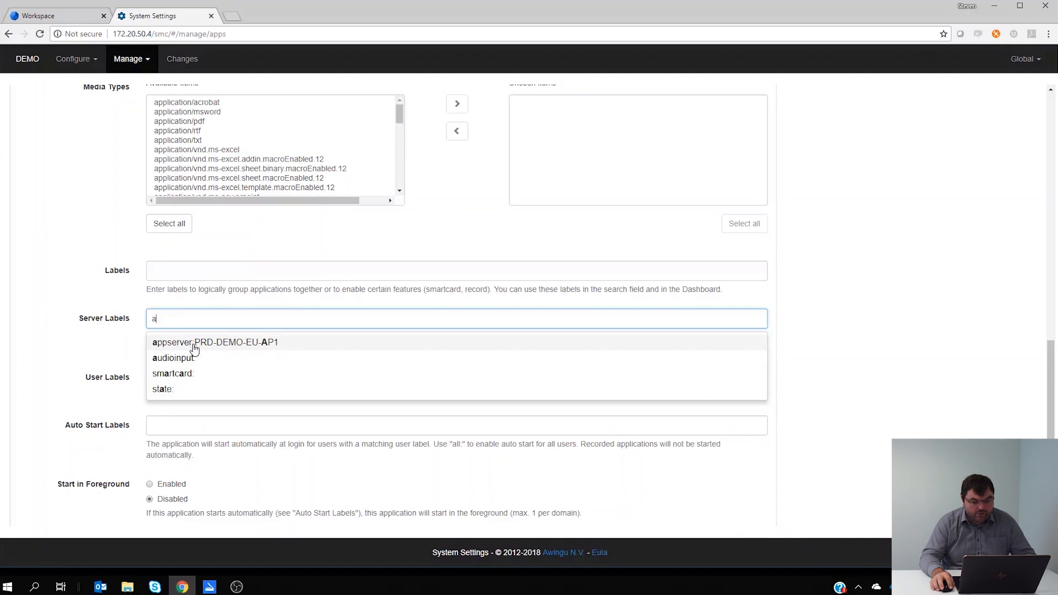
left_click(240, 348)
Add the user label all: so every user can see the application
left_click(180, 382)
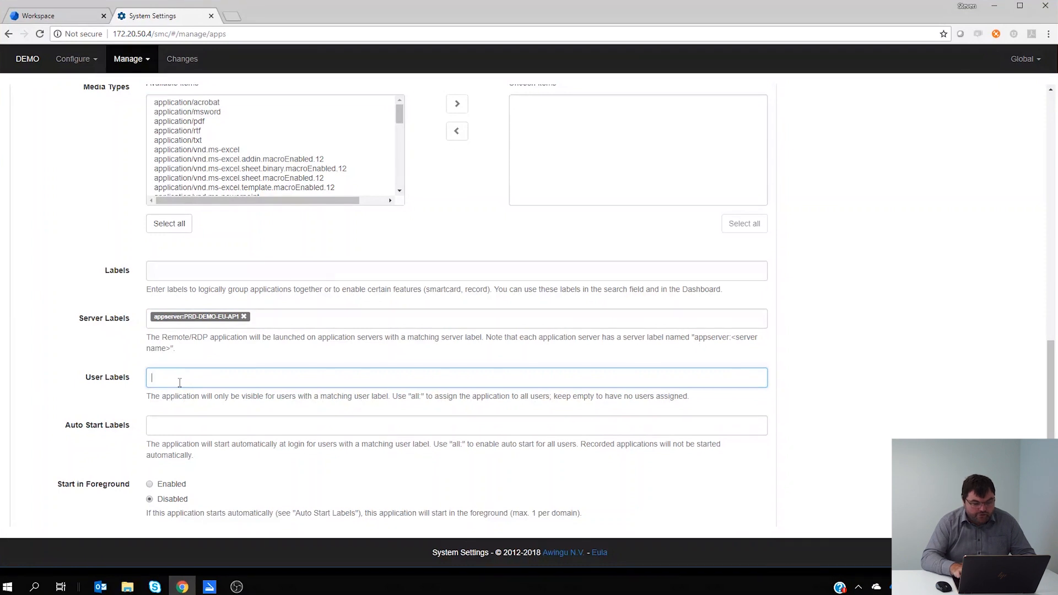
type("a")
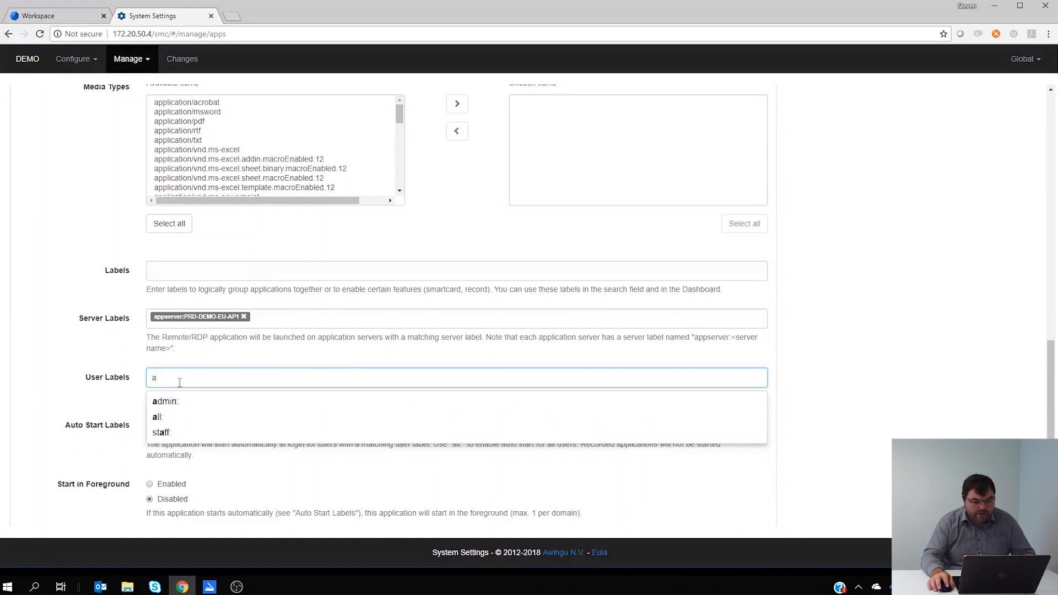
left_click(160, 419)
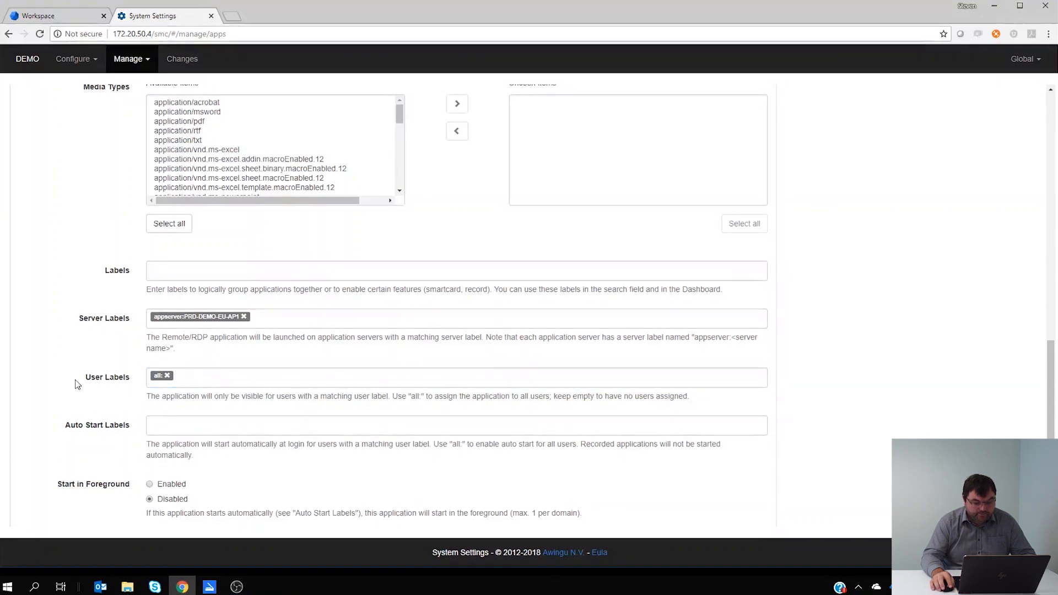
Save the Full Desktop application and close the System Settings tab
scroll(78, 378, "down", 4)
scroll(109, 334, "down", 1)
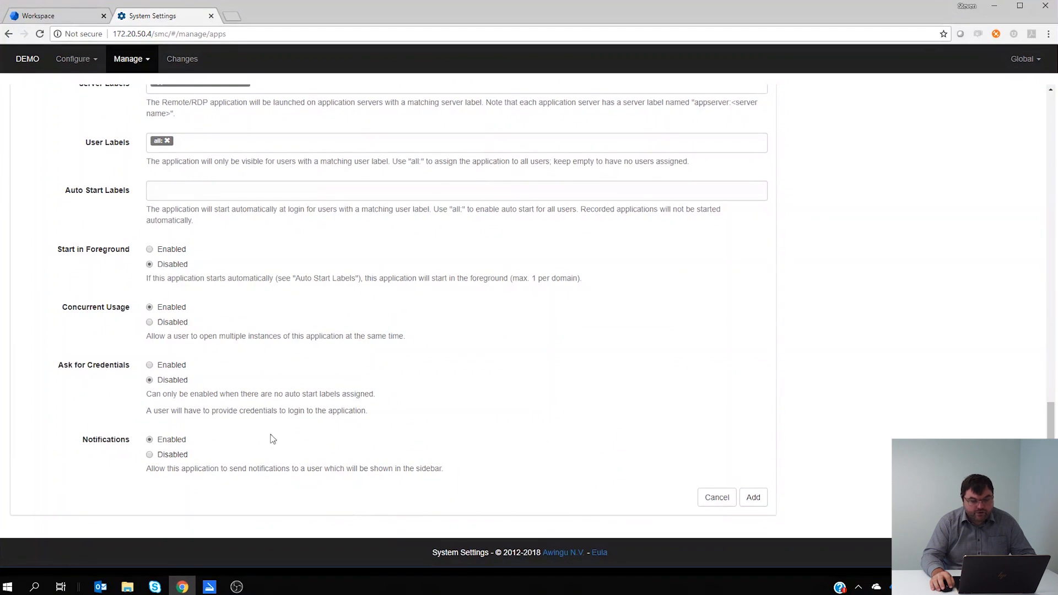
scroll(285, 352, "up", 5)
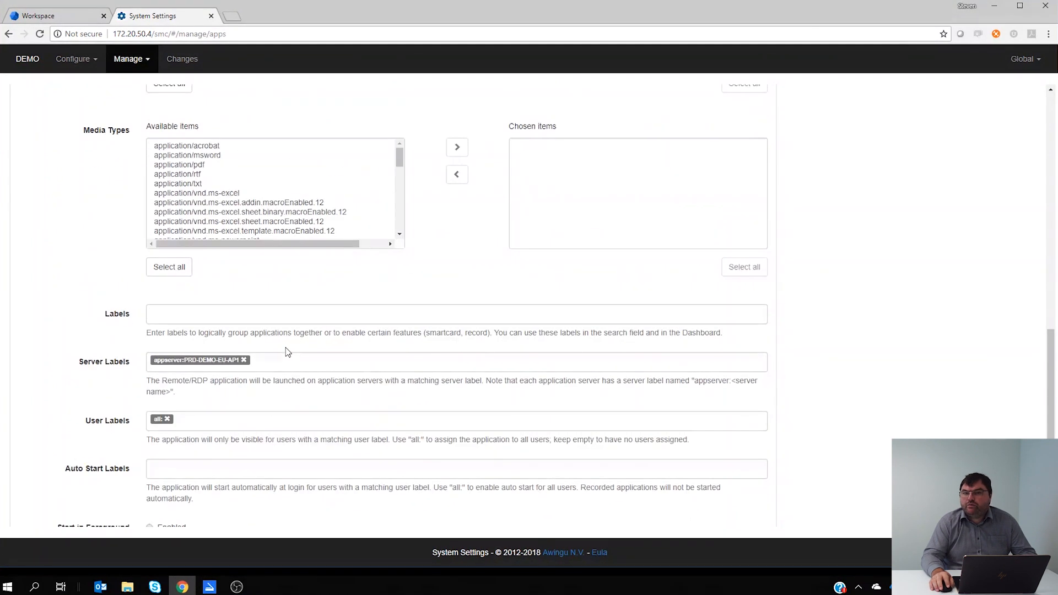
scroll(285, 352, "up", 10)
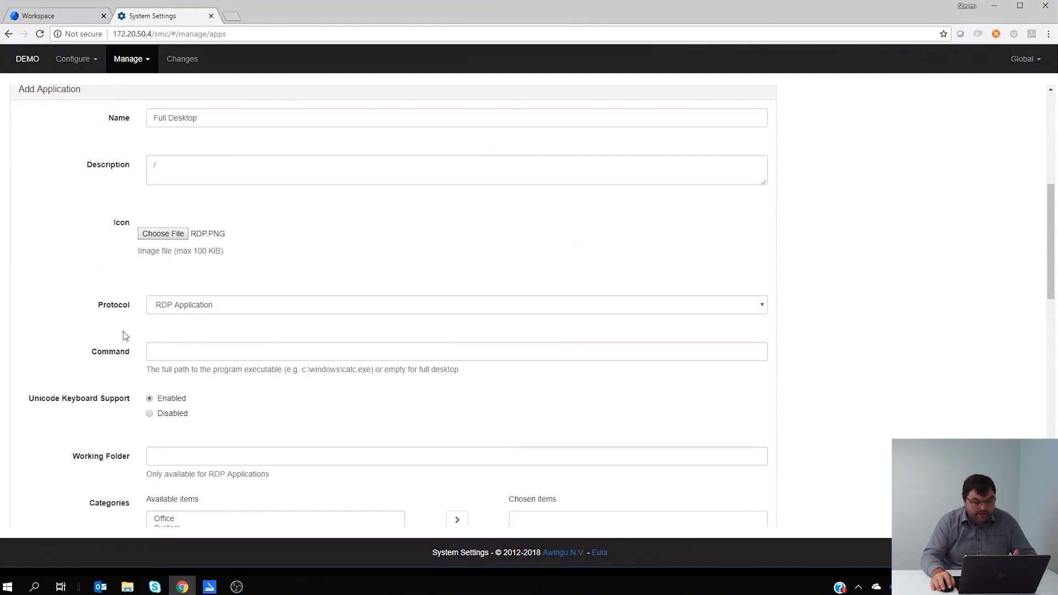
scroll(125, 335, "down", 8)
scroll(126, 335, "down", 4)
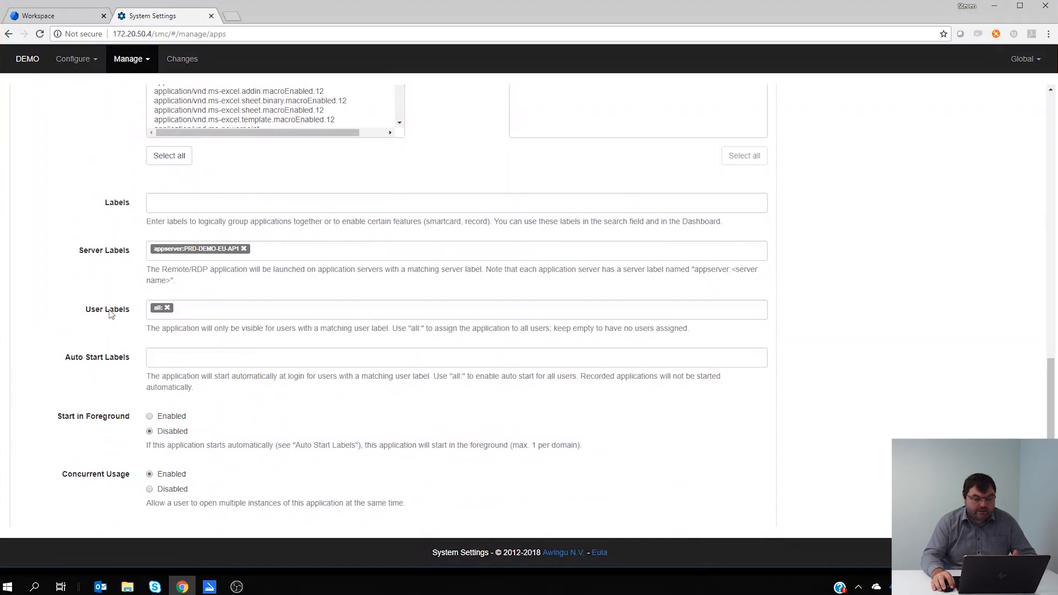
scroll(144, 310, "down", 3)
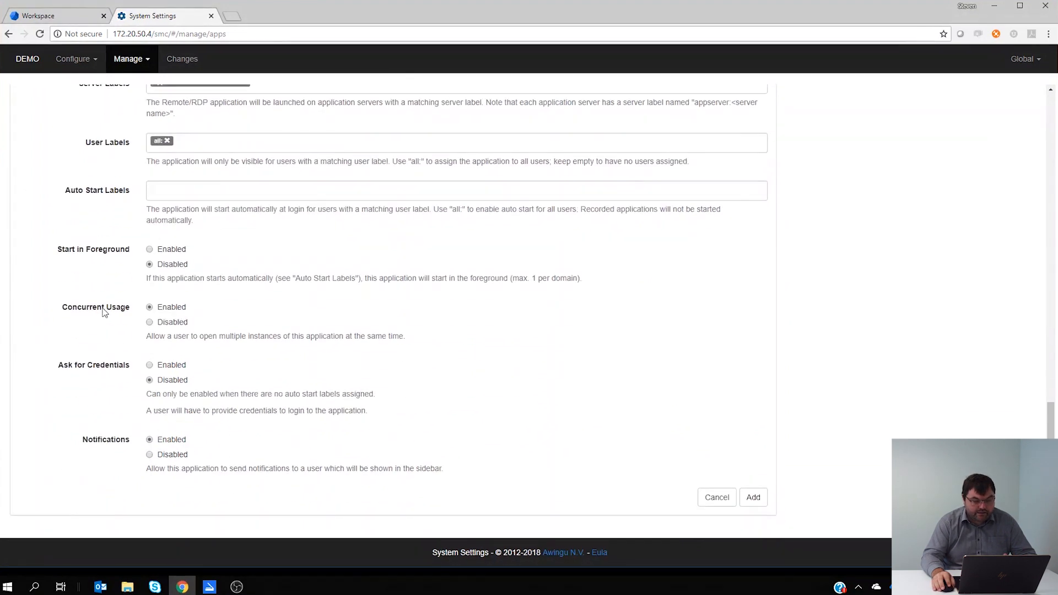
left_click(752, 496)
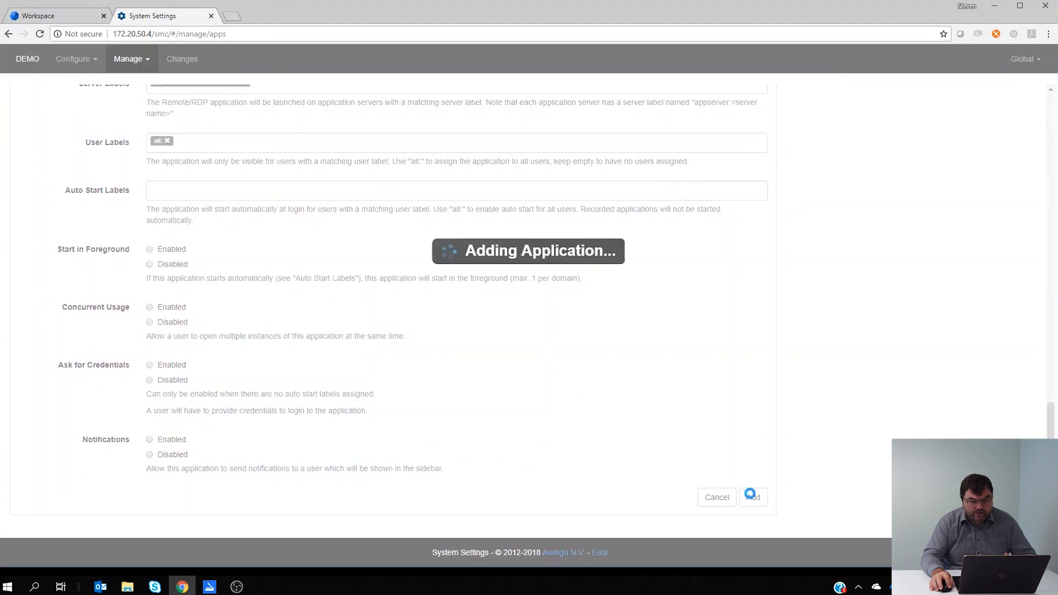
left_click(211, 15)
left_click(74, 553)
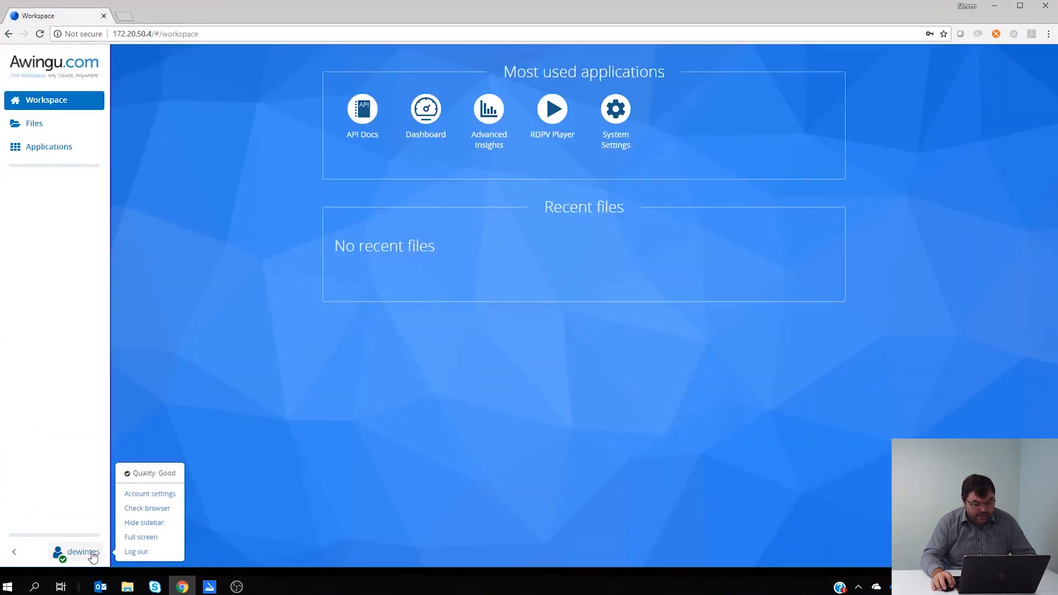
Log out, sign back in with the user's credentials, and launch Full Desktop
left_click(138, 558)
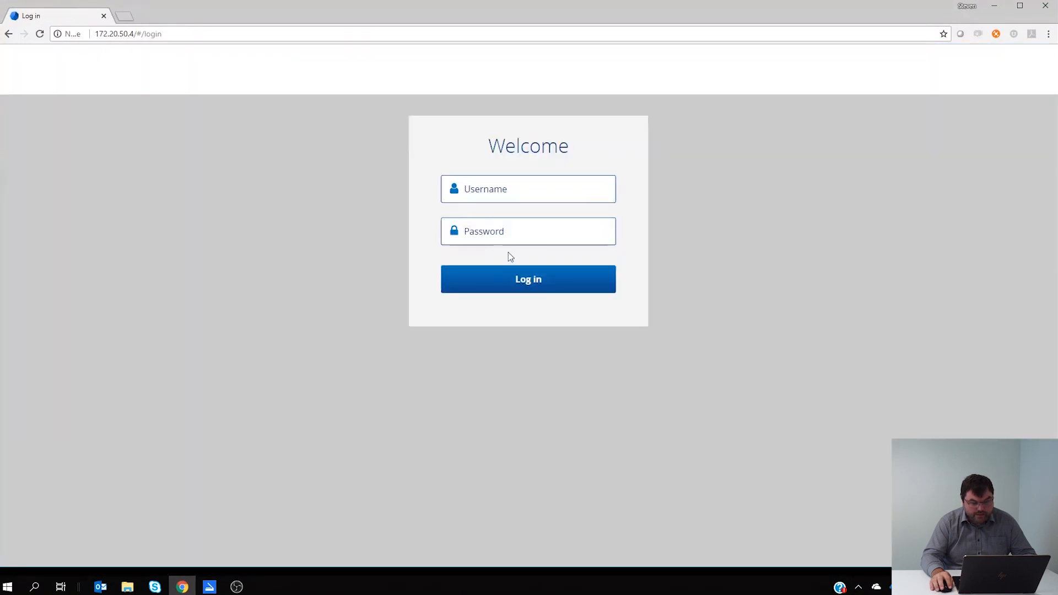
type("dewintes")
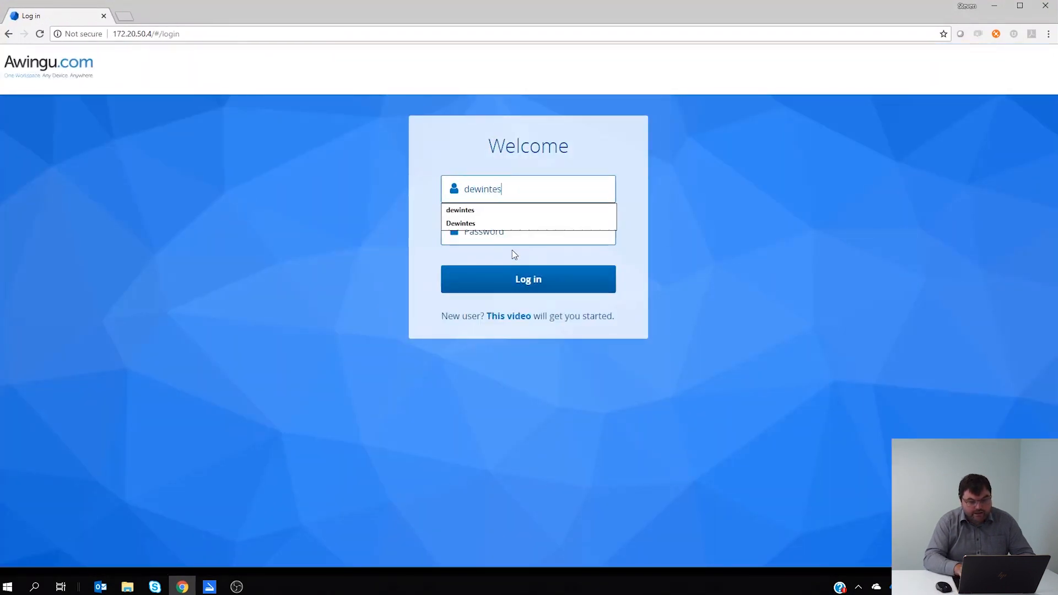
key("Tab")
type("********")
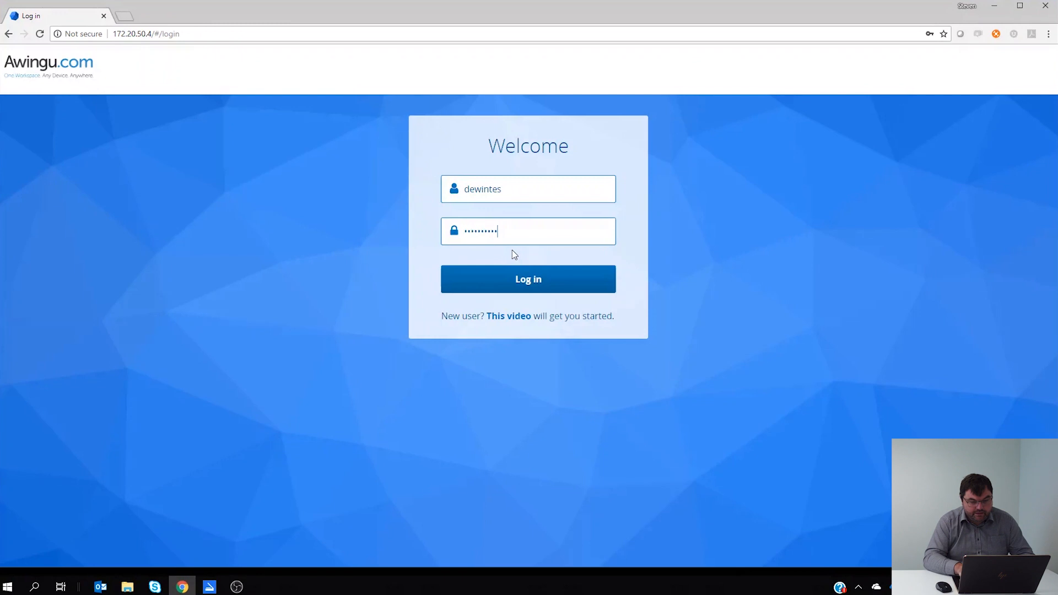
key("Return")
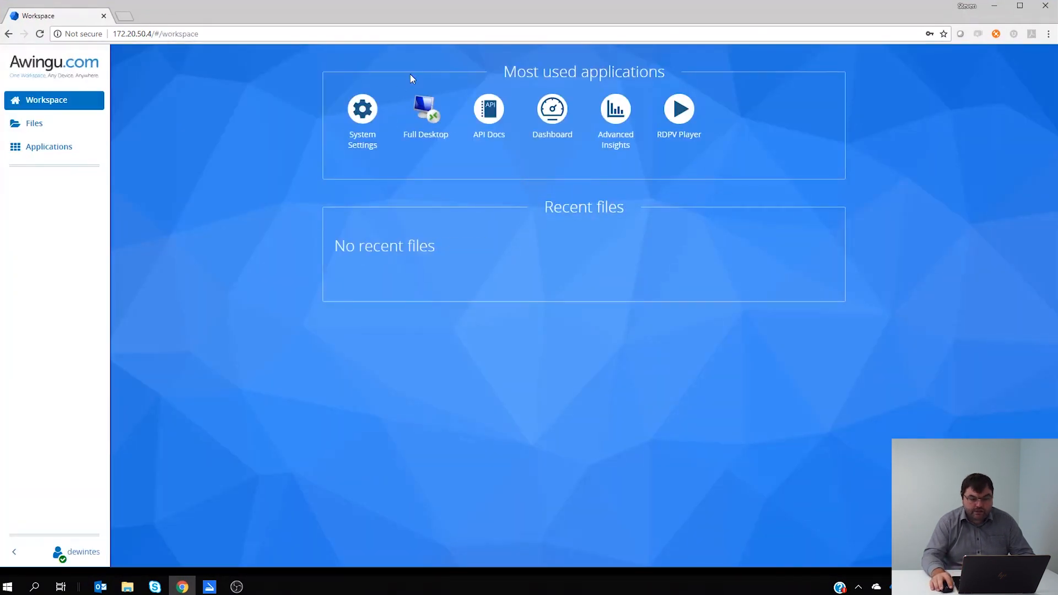
left_click(432, 136)
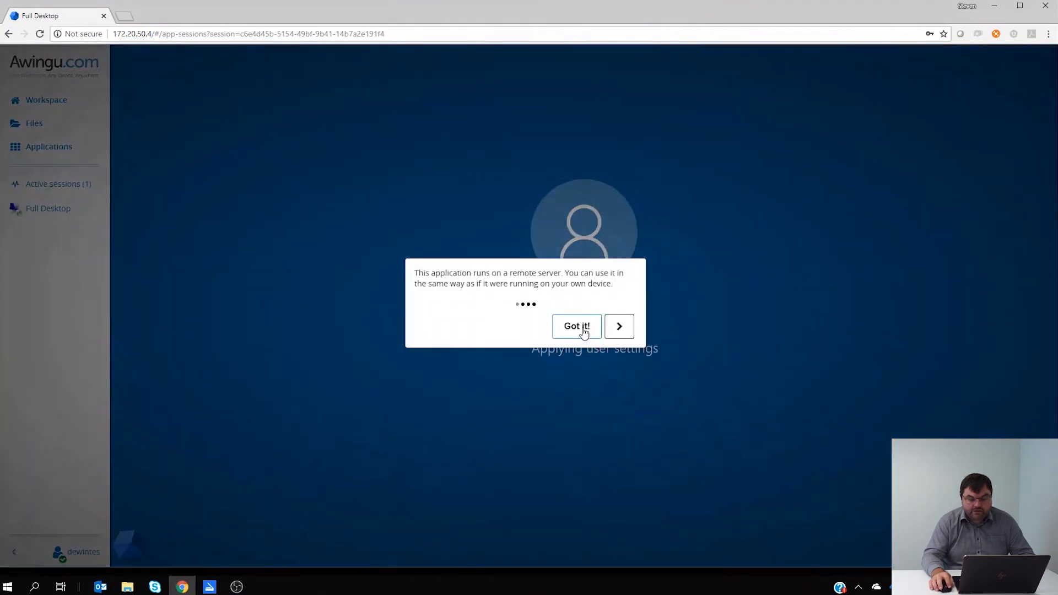
left_click(582, 331)
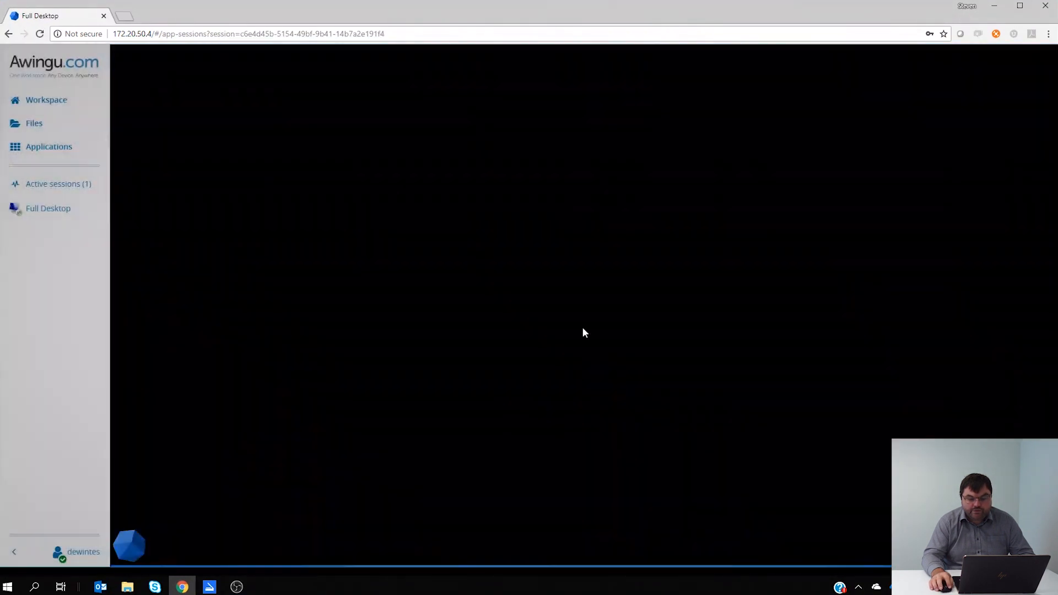